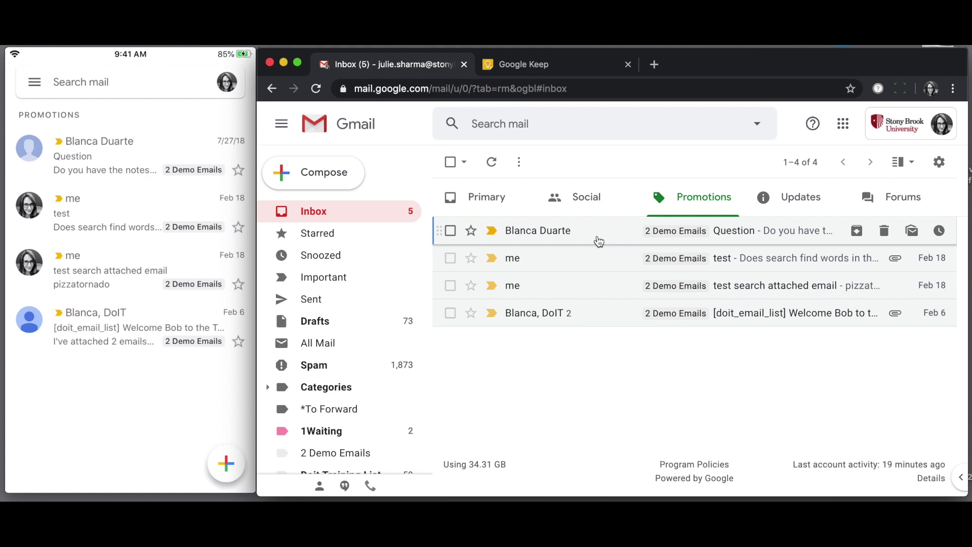
Step: Snooze the Question email with a custom date and time of March 4, 11:32 AM
left_click(451, 230)
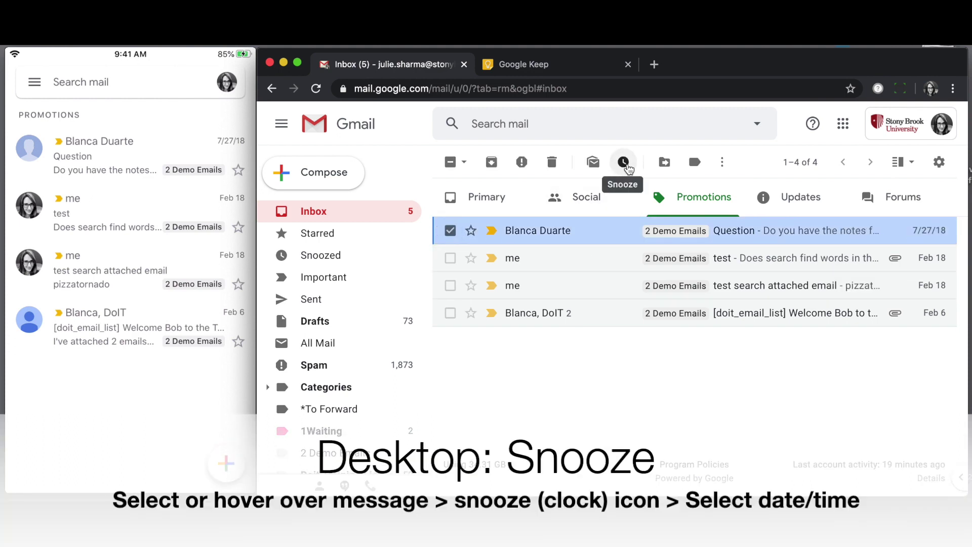
mouse_move(618, 232)
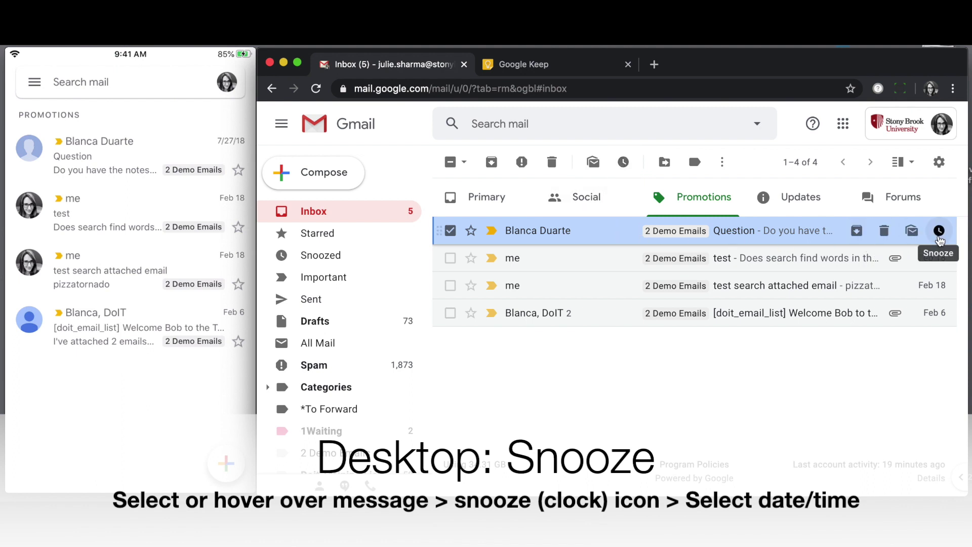
left_click(624, 162)
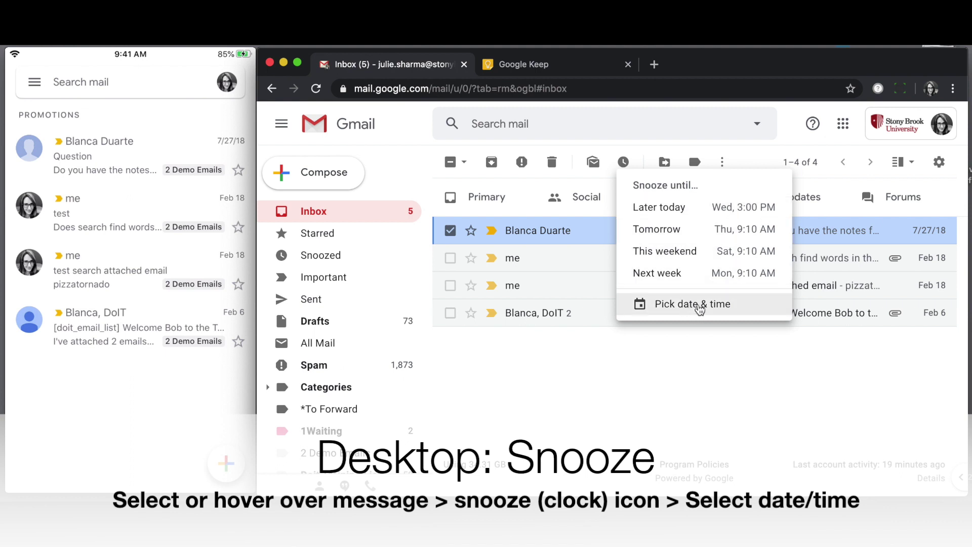
left_click(700, 306)
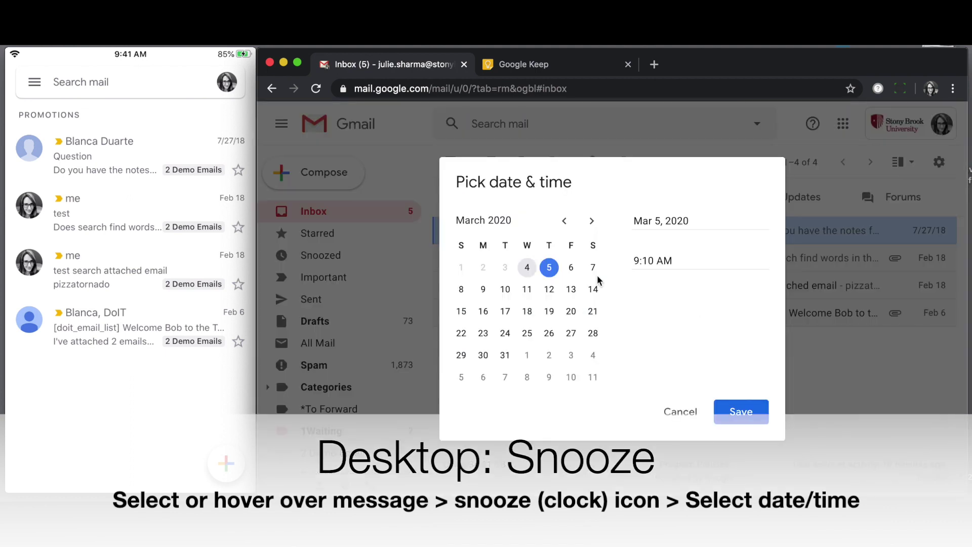
left_click(527, 267)
left_click(638, 260)
key("BackSpace")
type("11")
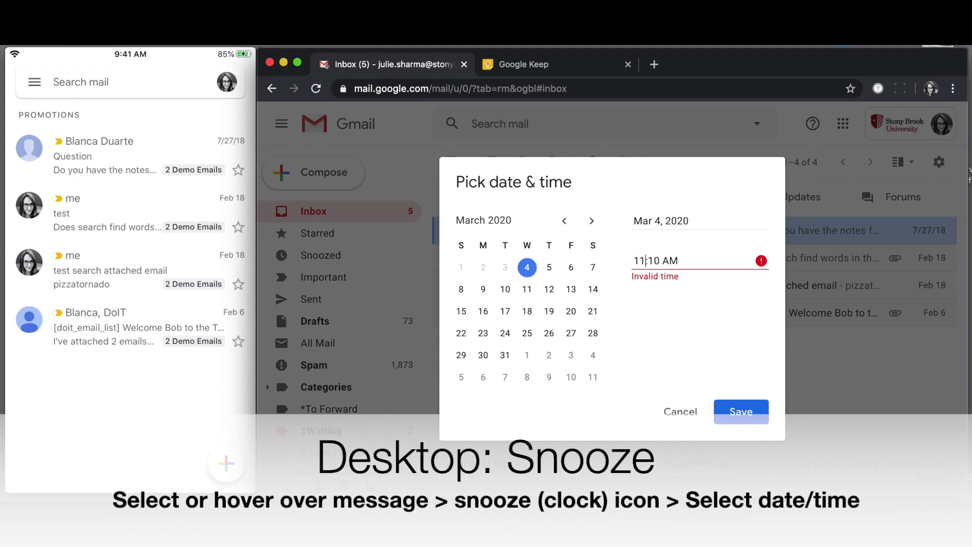
key("BackSpace")
key("BackSpace")
type("32")
left_click(747, 419)
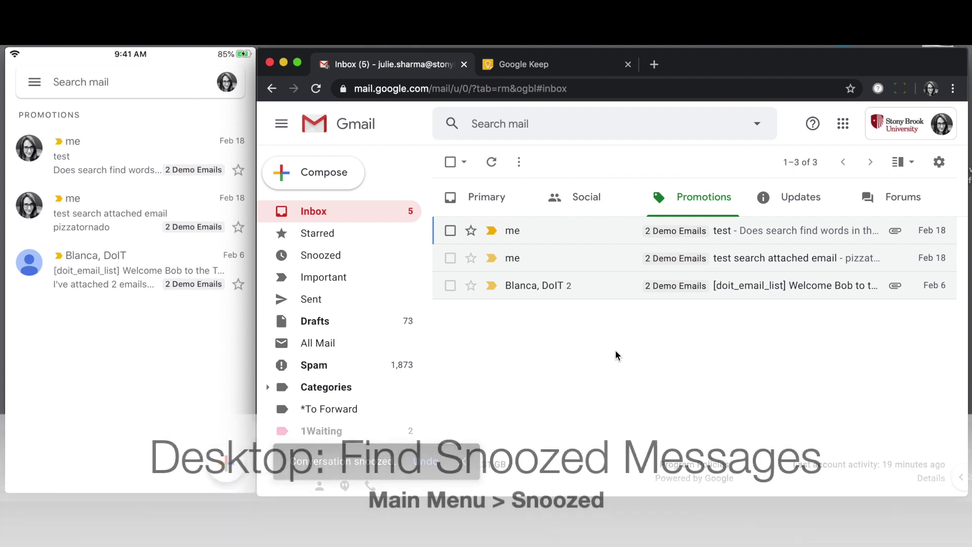
Step: View the Snoozed folder, then find the snoozed emails back atop the Promotions inbox
left_click(341, 256)
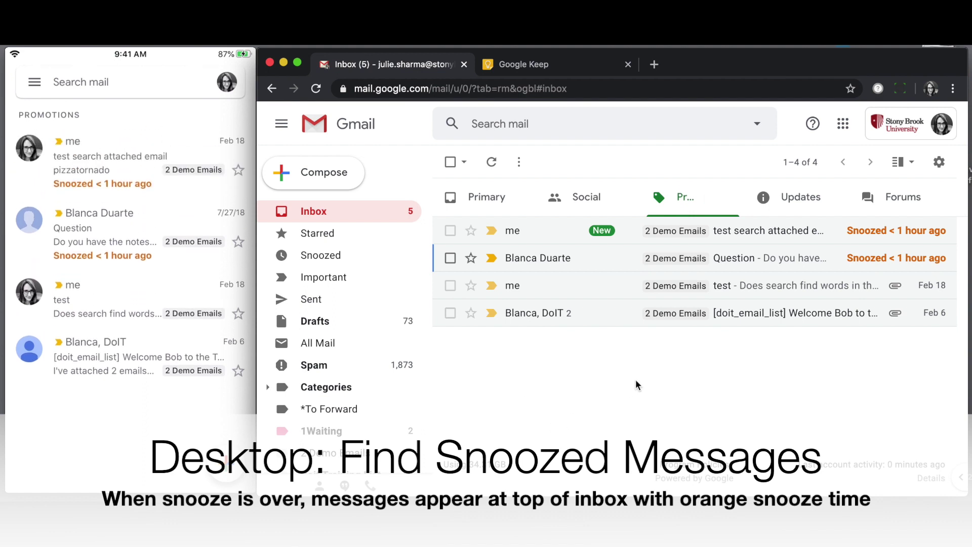
mouse_move(634, 235)
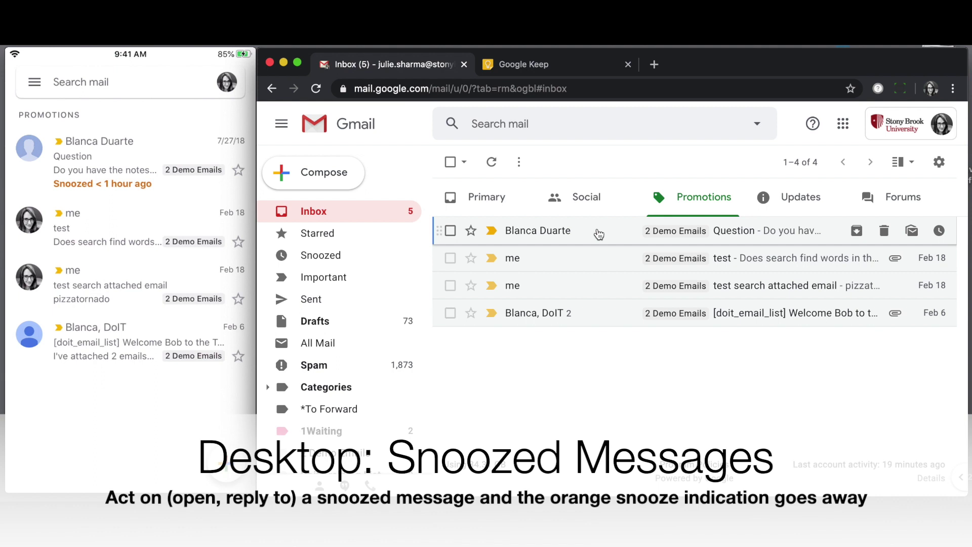
Step: Open the Question email, return to the list, reopen it, and show its snooze options
left_click(599, 234)
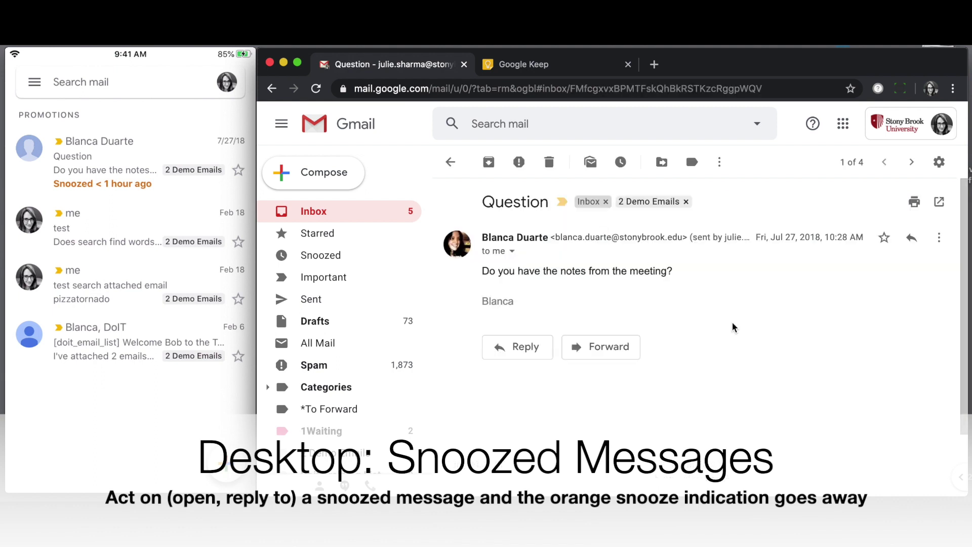
key("u")
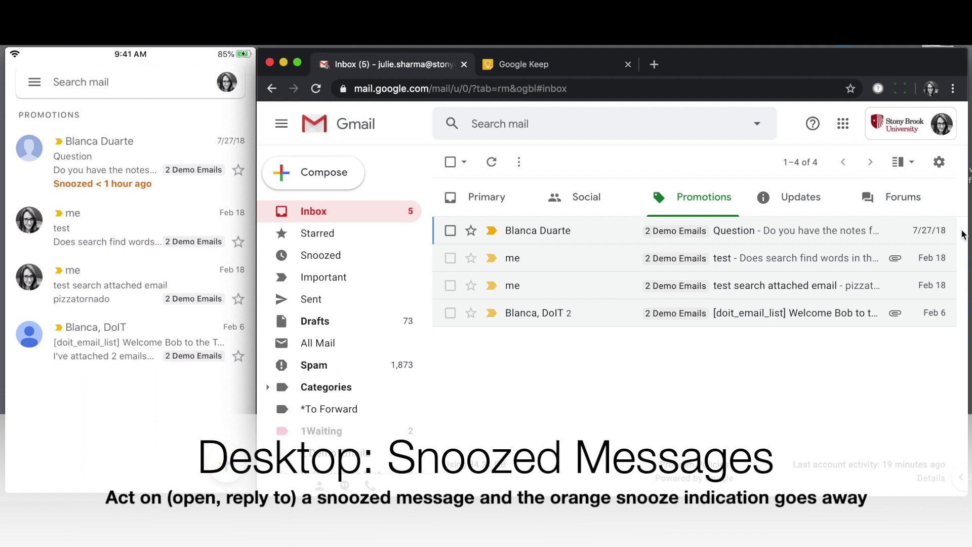
left_click(600, 229)
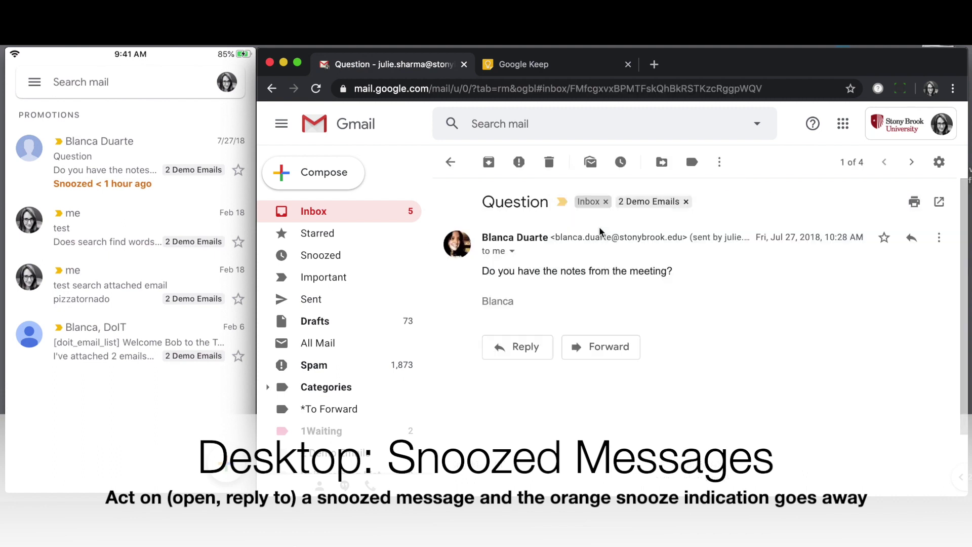
left_click(620, 162)
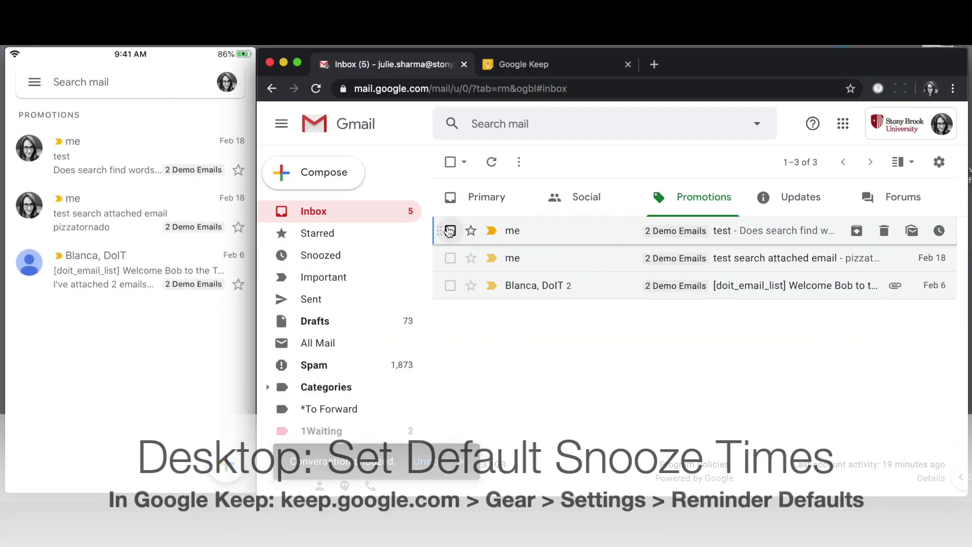
Step: Preview the snooze options for the test search attached email, then dismiss them unused
left_click(450, 258)
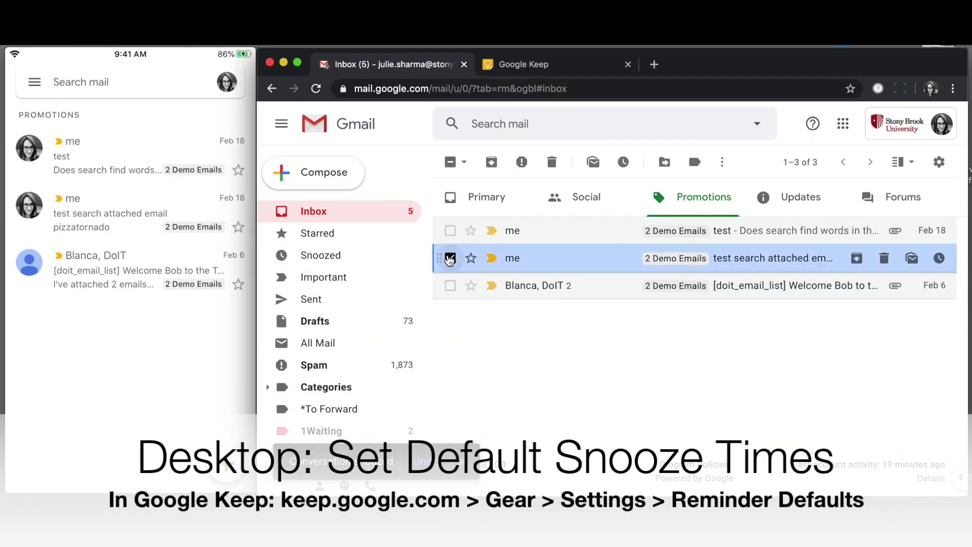
left_click(625, 162)
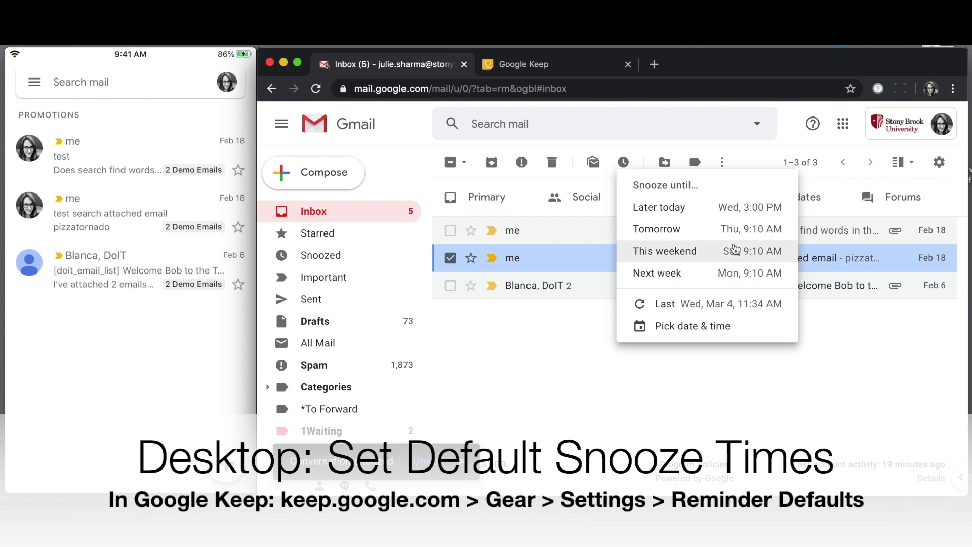
left_click(572, 367)
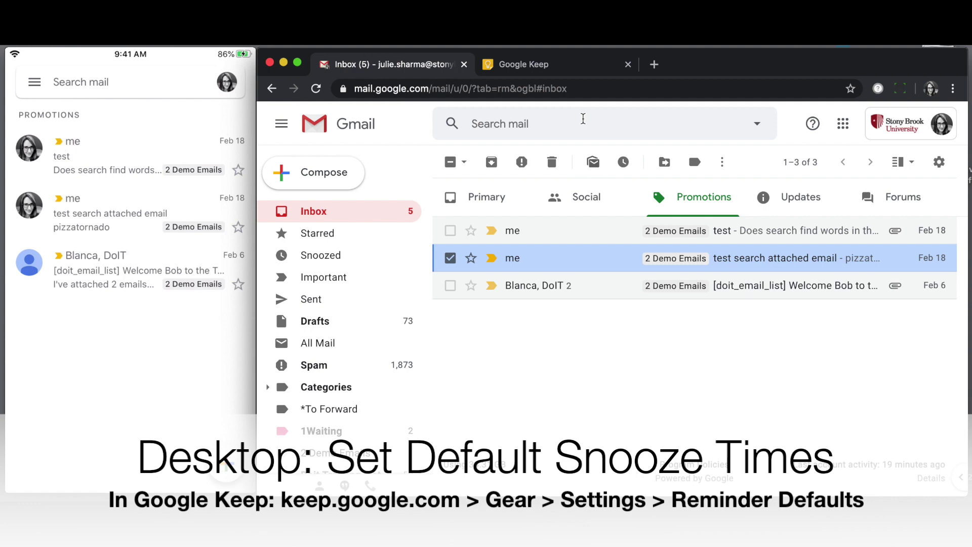
Step: Load keep.google.com in the Keep tab and open Keep's Settings
left_click(527, 64)
left_click(494, 88)
type("keep.googl")
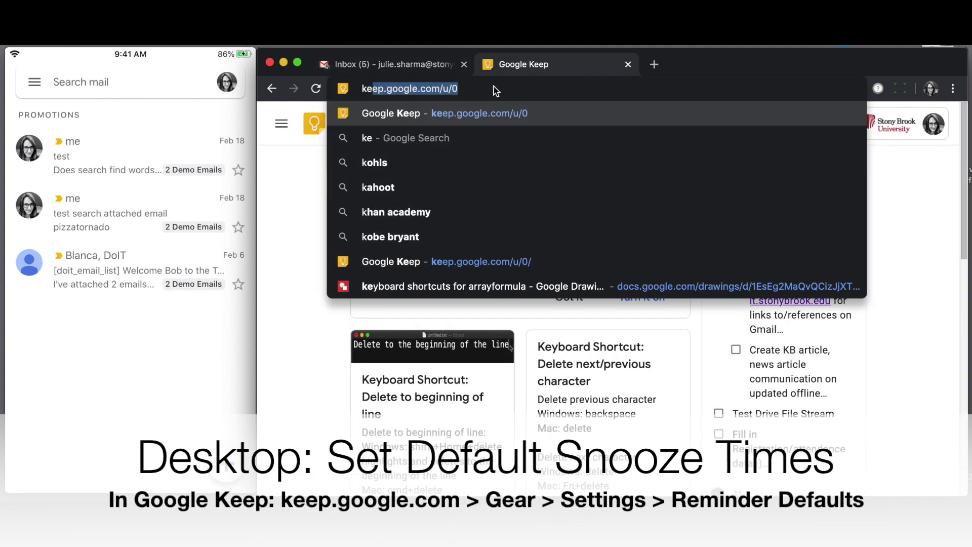
type("e")
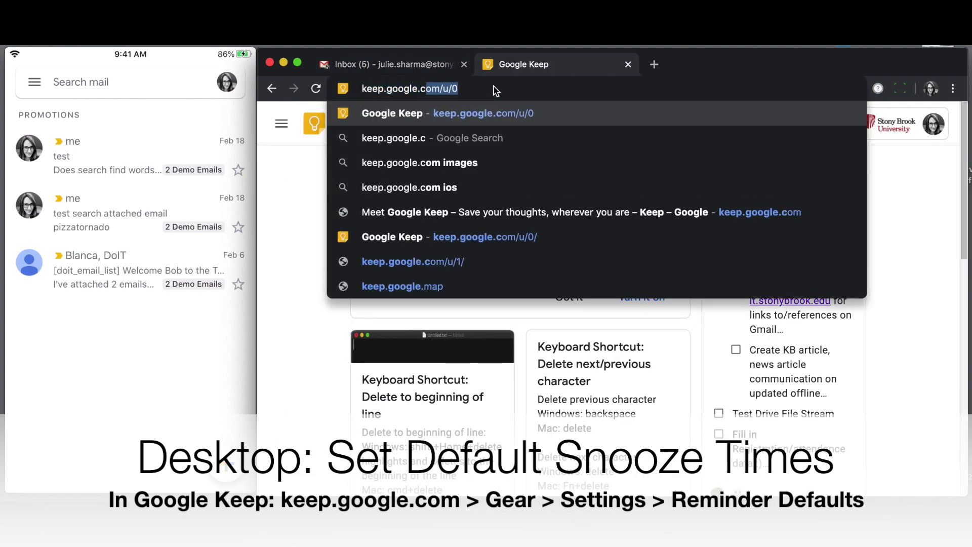
key("Return")
left_click(784, 128)
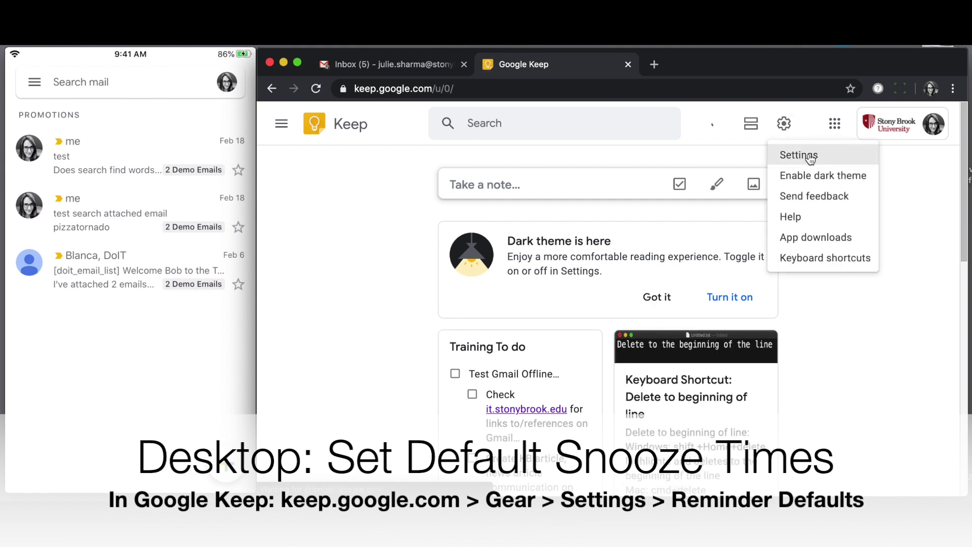
left_click(828, 157)
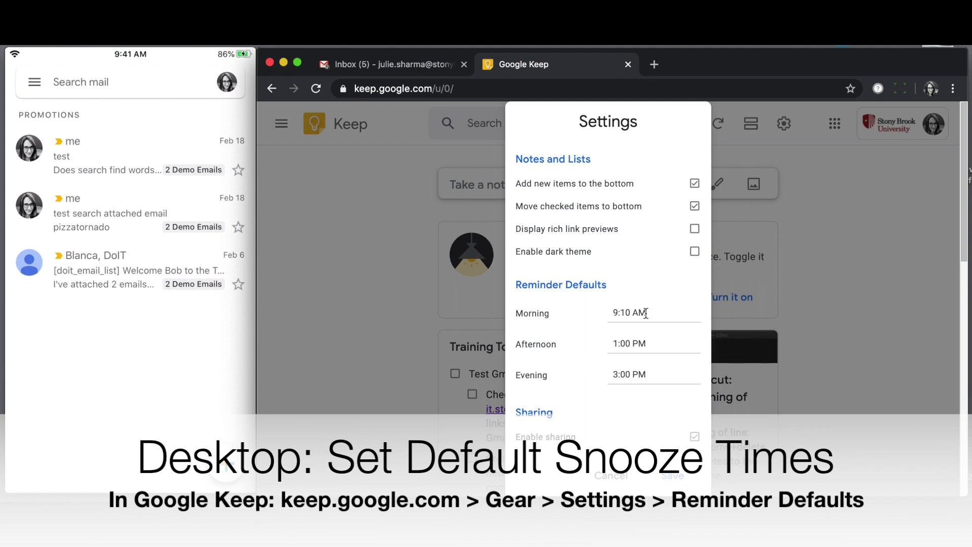
Step: Set the Morning reminder default to 9:15 AM and Evening to 4:30 PM, then save
left_click(631, 313)
key("BackSpace")
type("5")
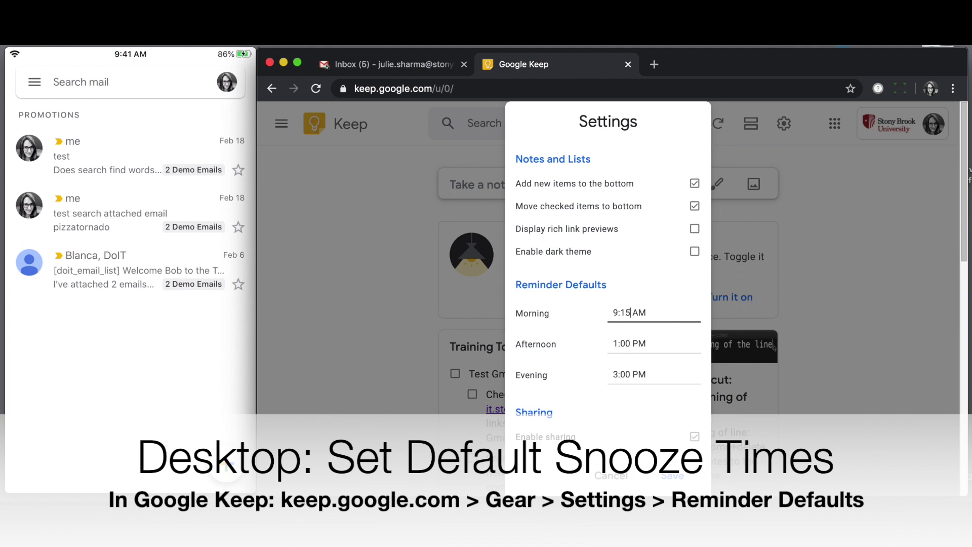
left_click(615, 343)
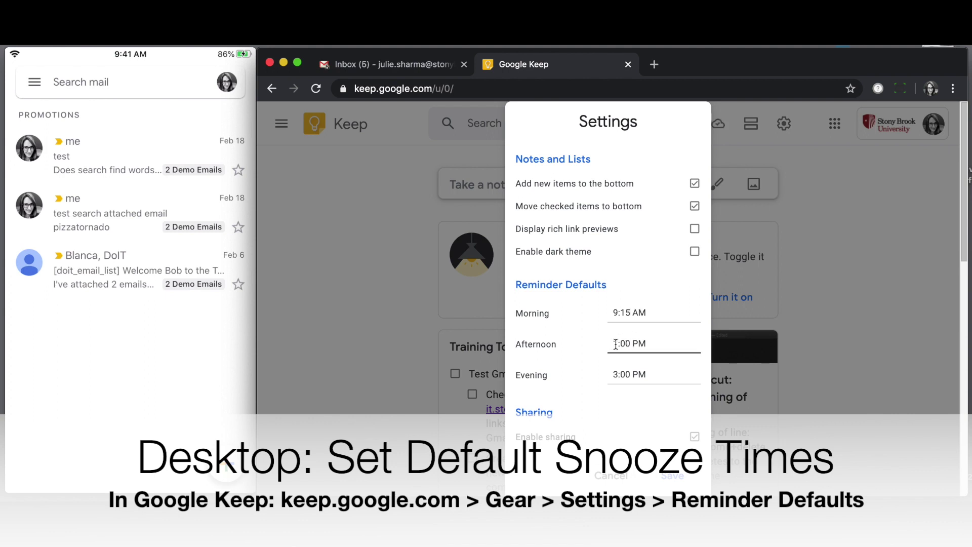
key("Tab")
type("4:30 PM")
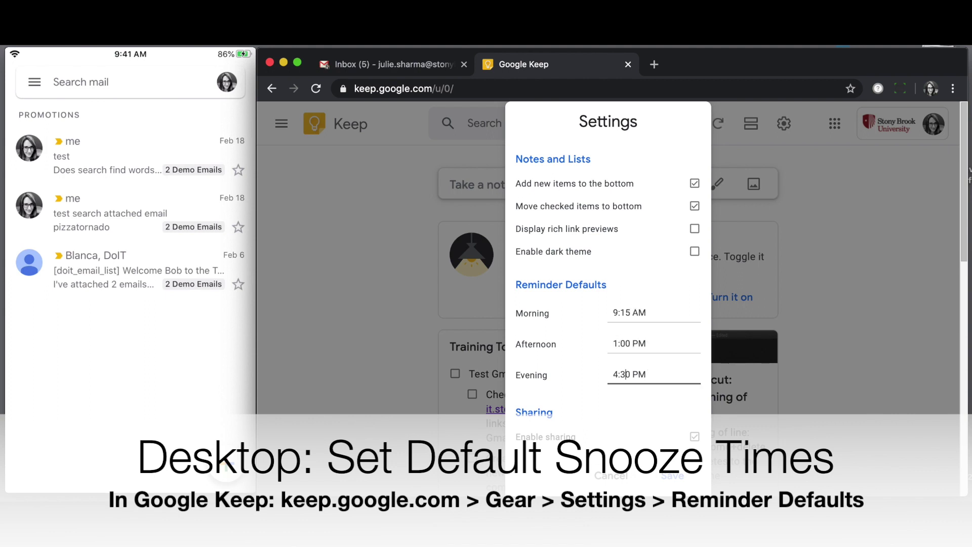
left_click(667, 476)
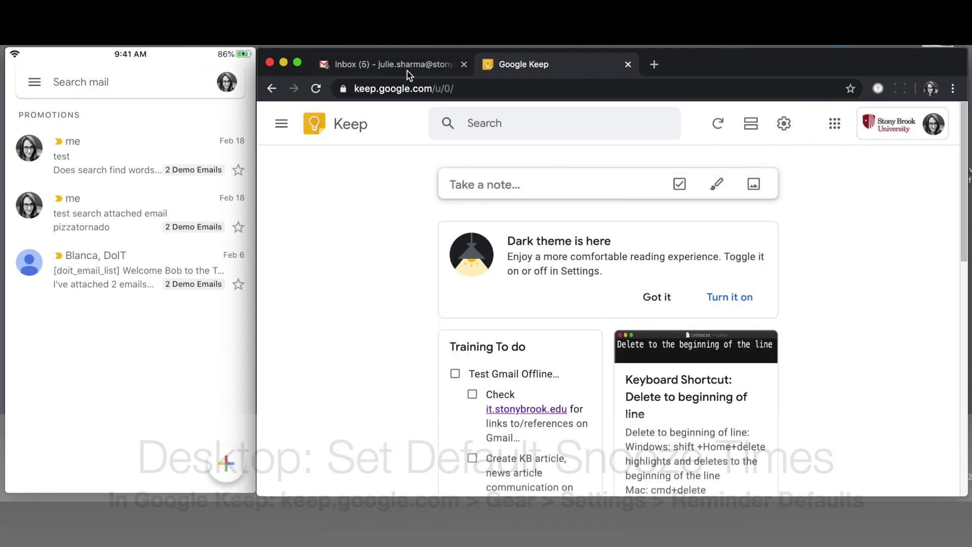
Step: Reload Gmail and show the DoIT welcome email's snooze options with the new 4:30 PM and 9:15 AM times
left_click(405, 74)
left_click(316, 88)
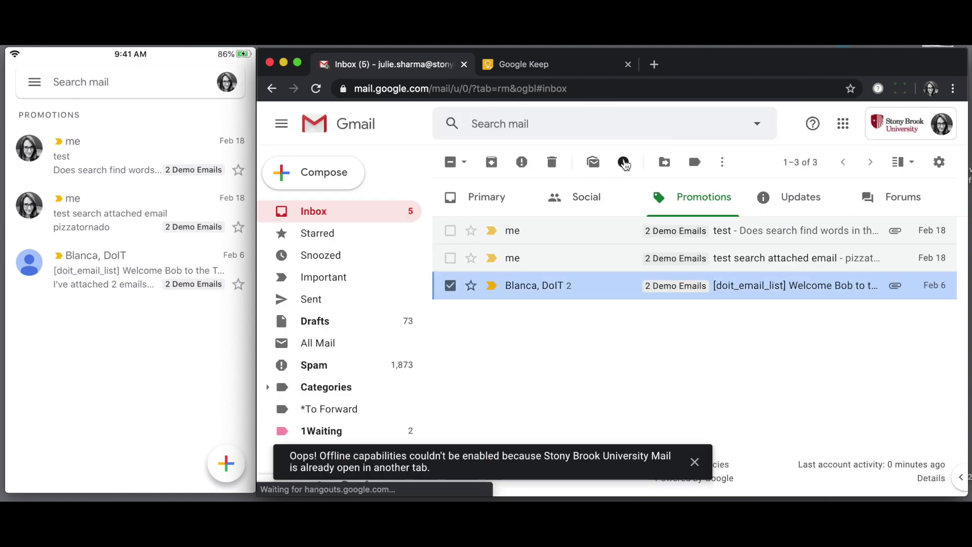
left_click(623, 162)
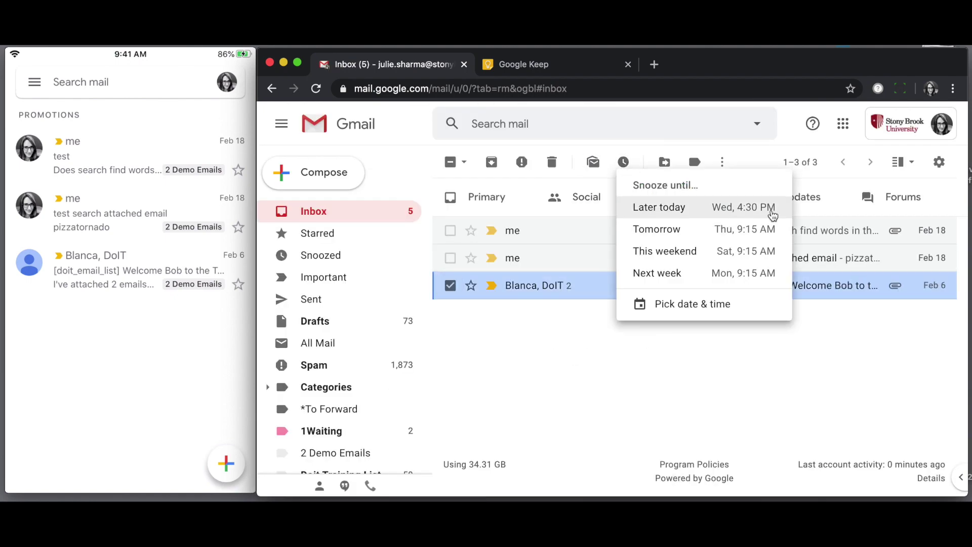